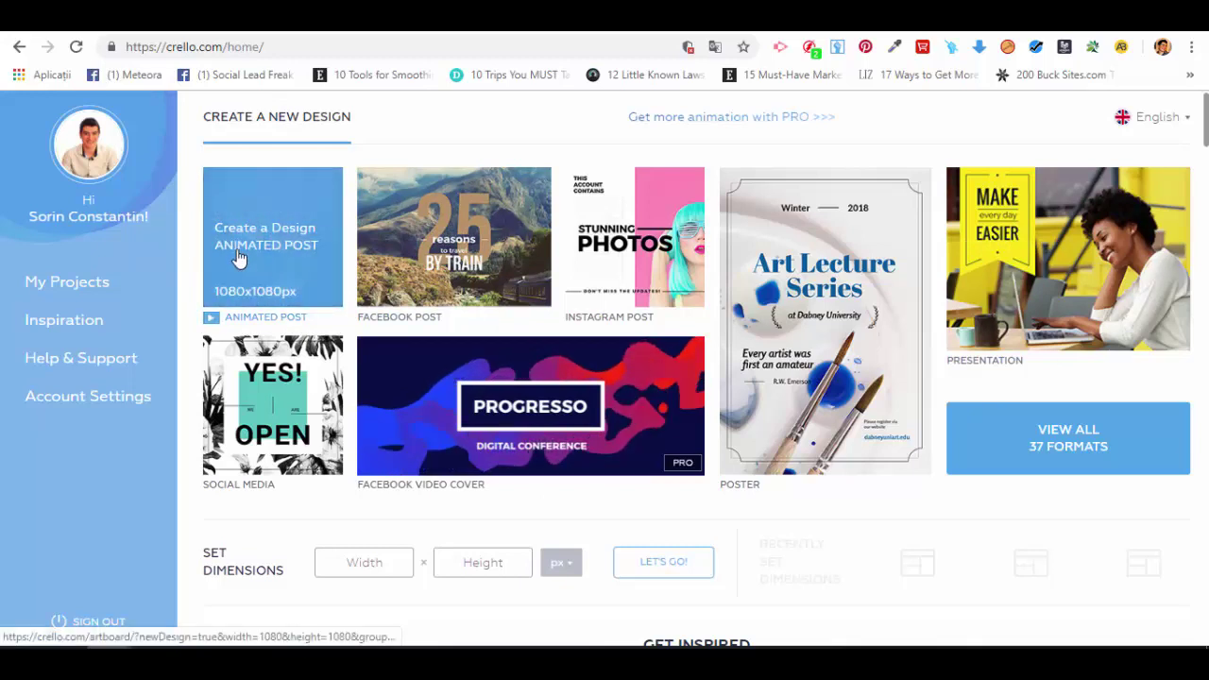
Start a 1080x1080 animated post from the red Cyber Monday 'Big Sale 80% off' template
left_click(298, 250)
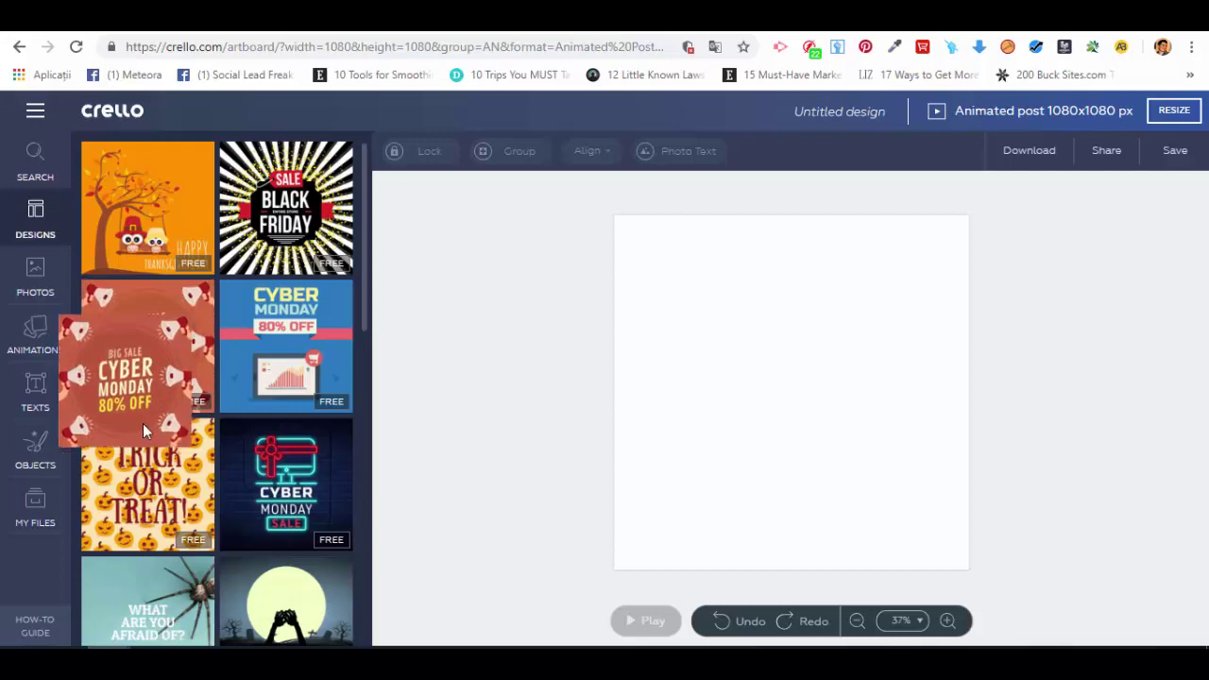
left_click(180, 352)
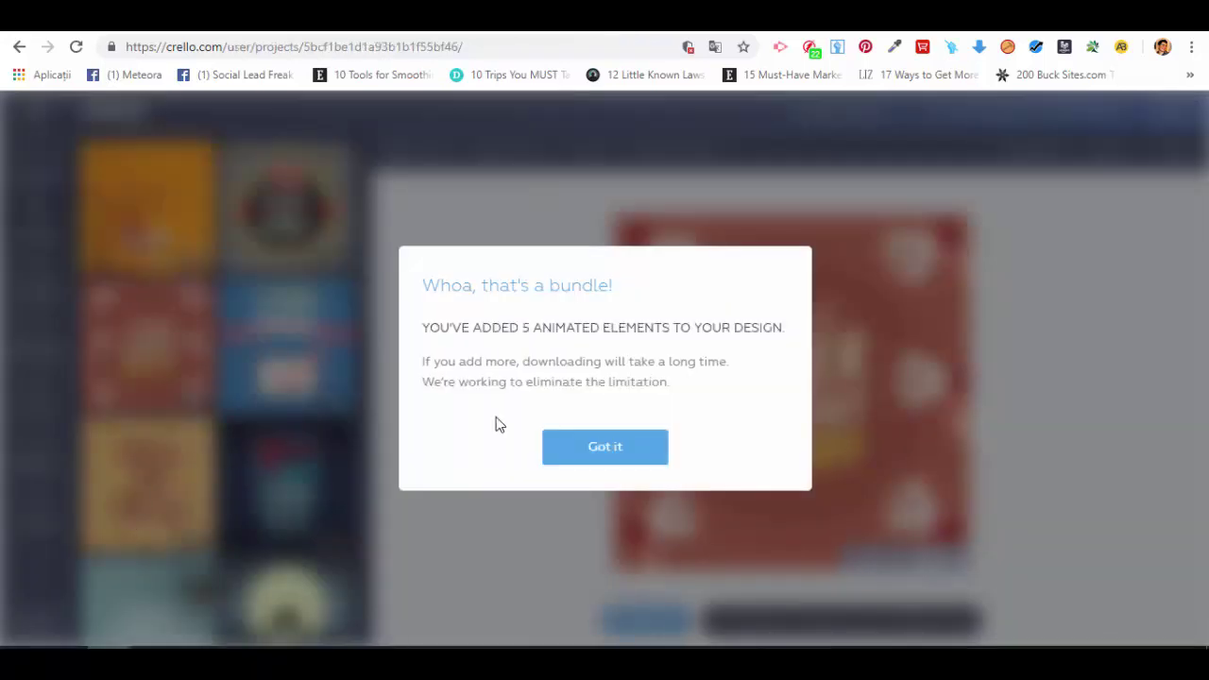
left_click(605, 447)
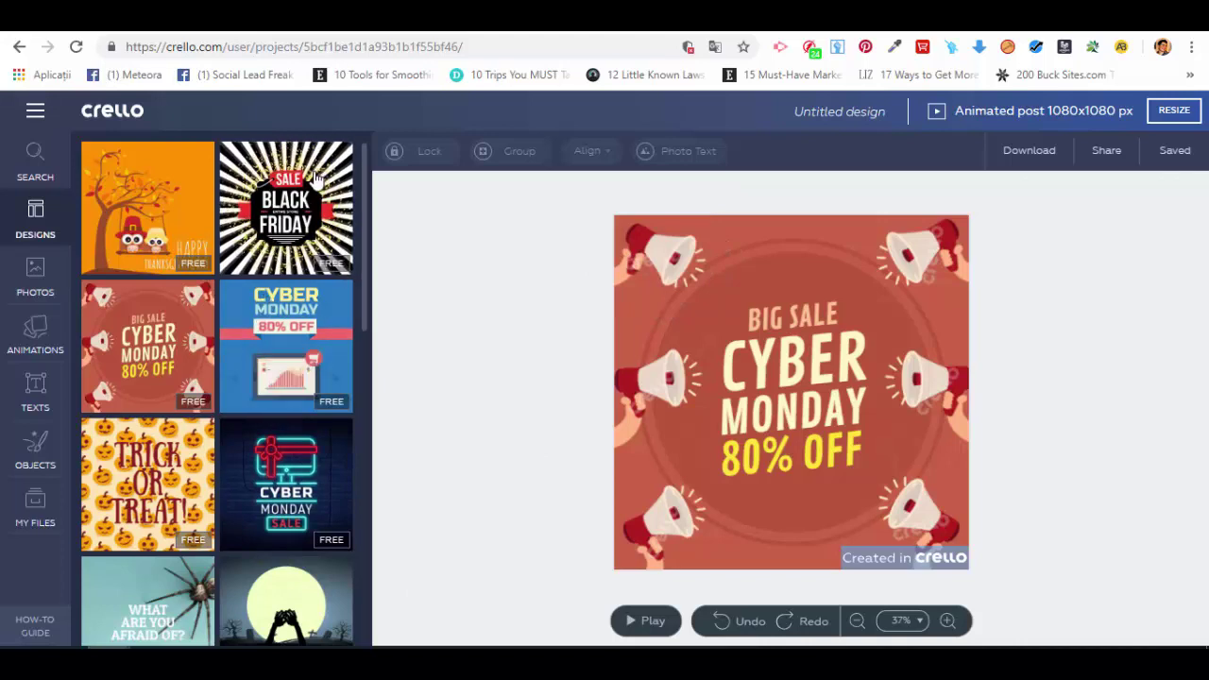
Switch to the Black Friday 'Sale – Entire Store' template and inspect its background, texts and ribbon
left_click(322, 208)
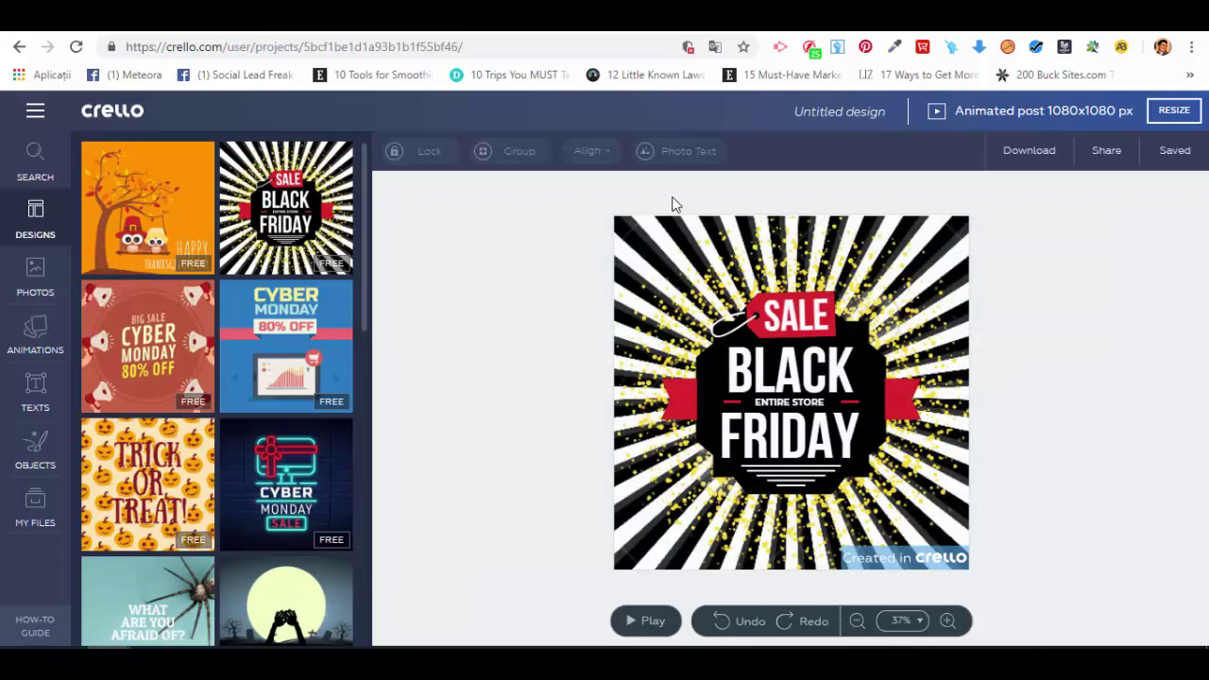
left_click(661, 228)
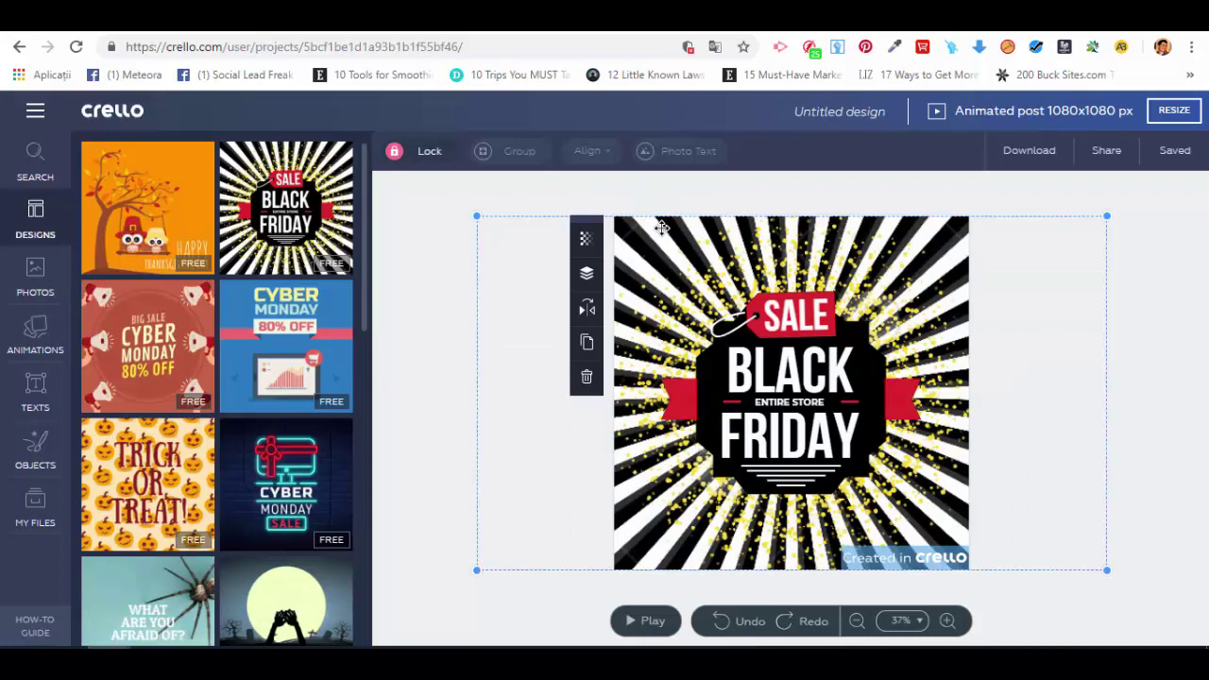
left_click(806, 362)
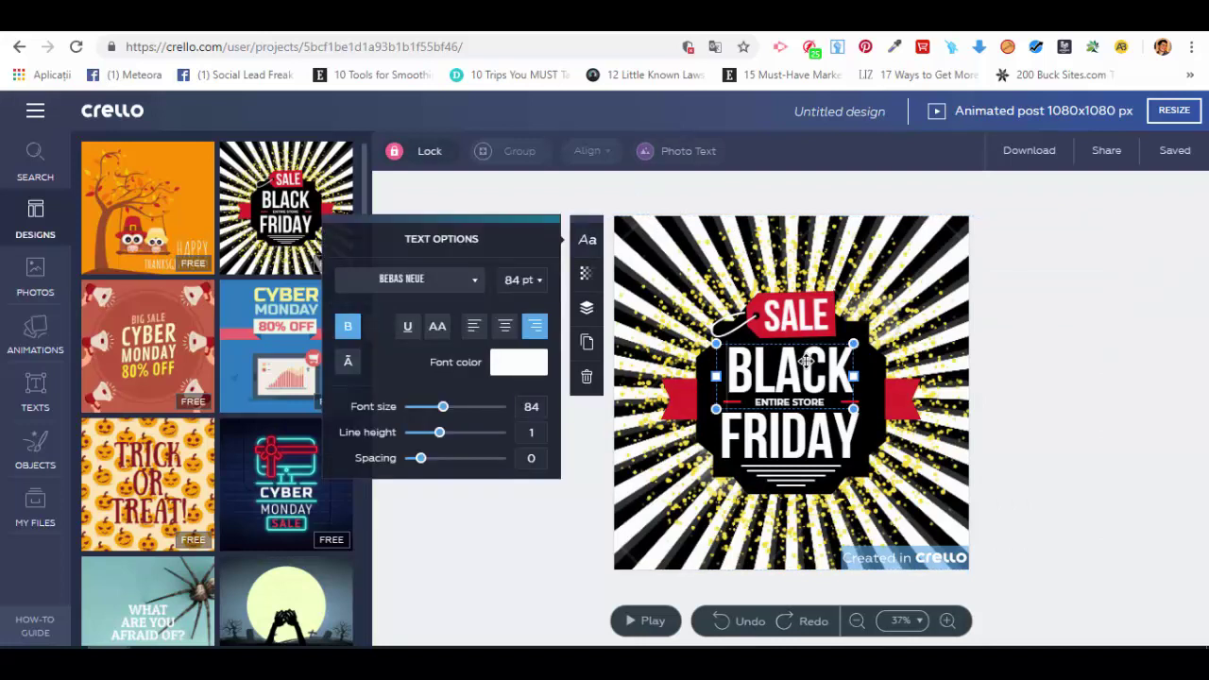
left_click(777, 311)
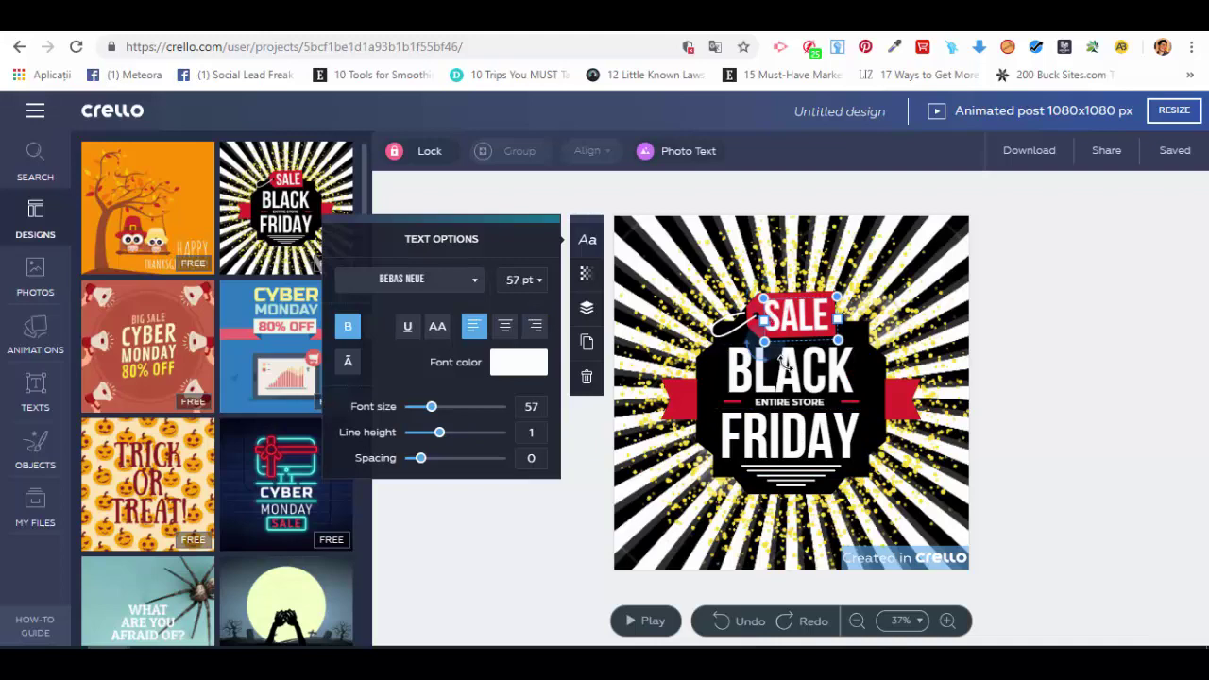
left_click(825, 392)
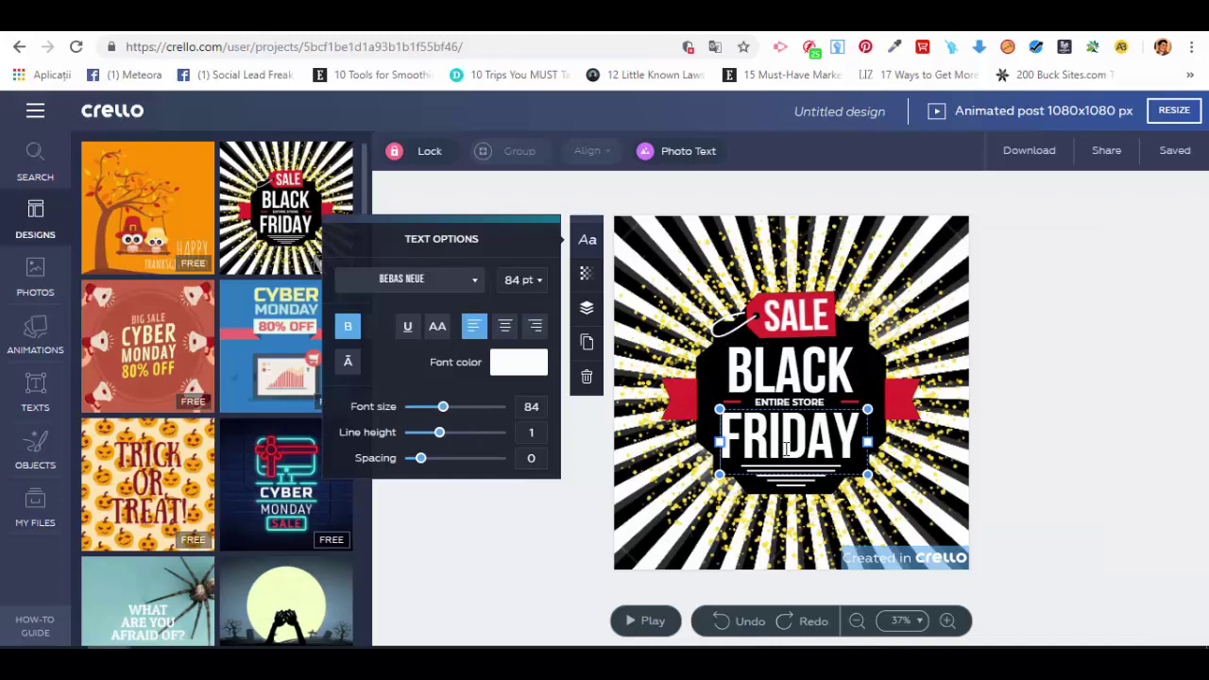
left_click(680, 400)
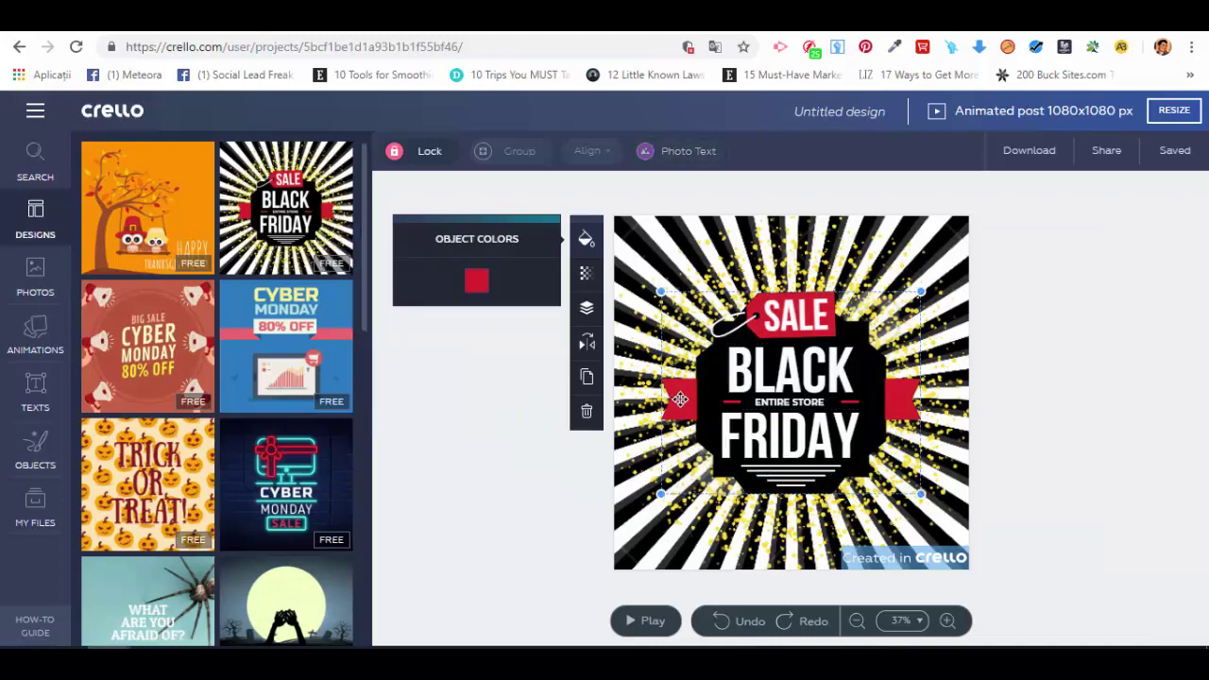
left_click(1053, 423)
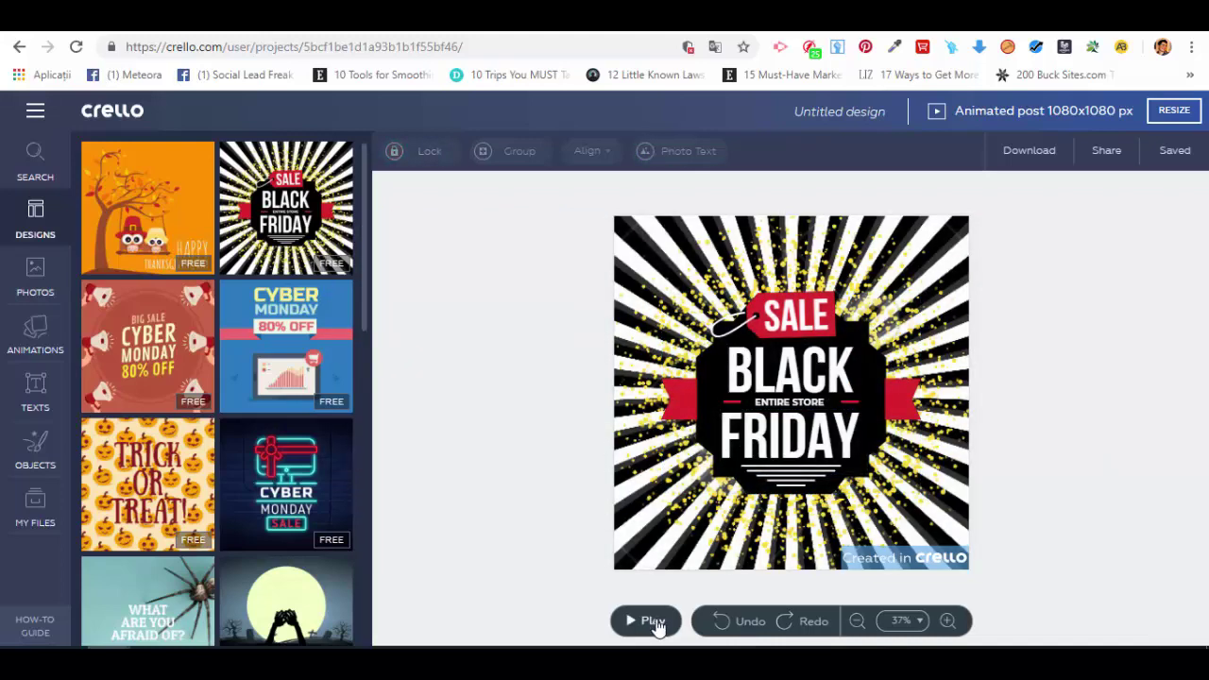
left_click(652, 622)
left_click(657, 624)
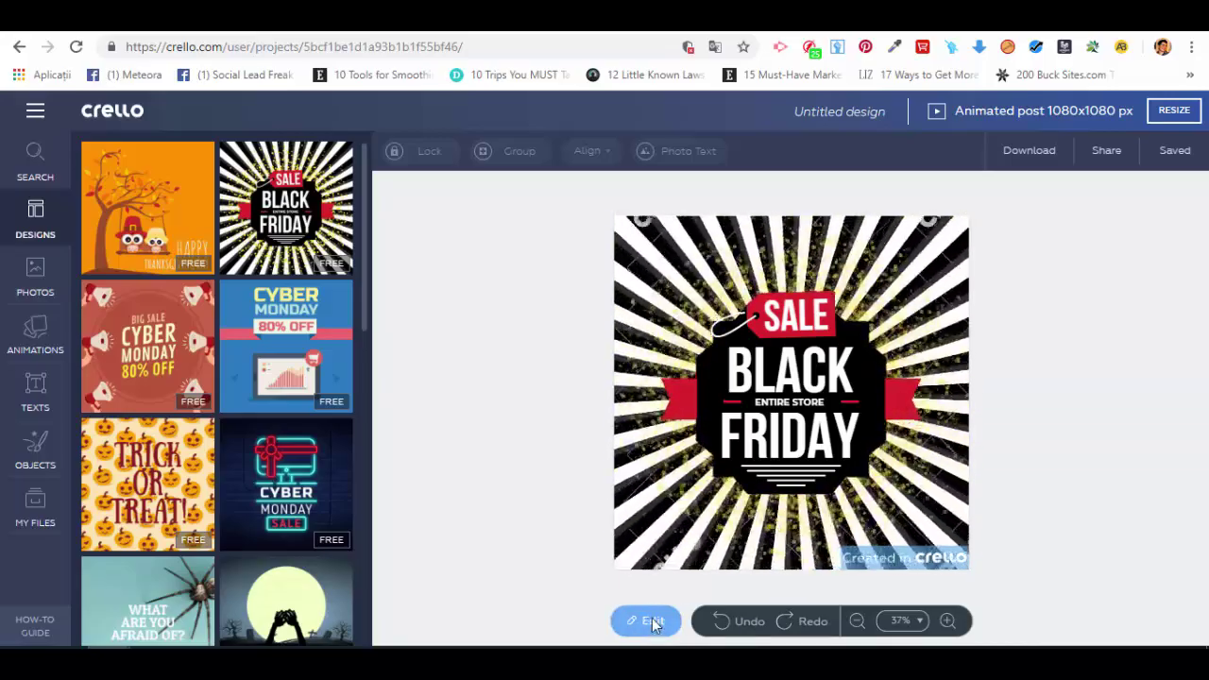
left_click(1045, 407)
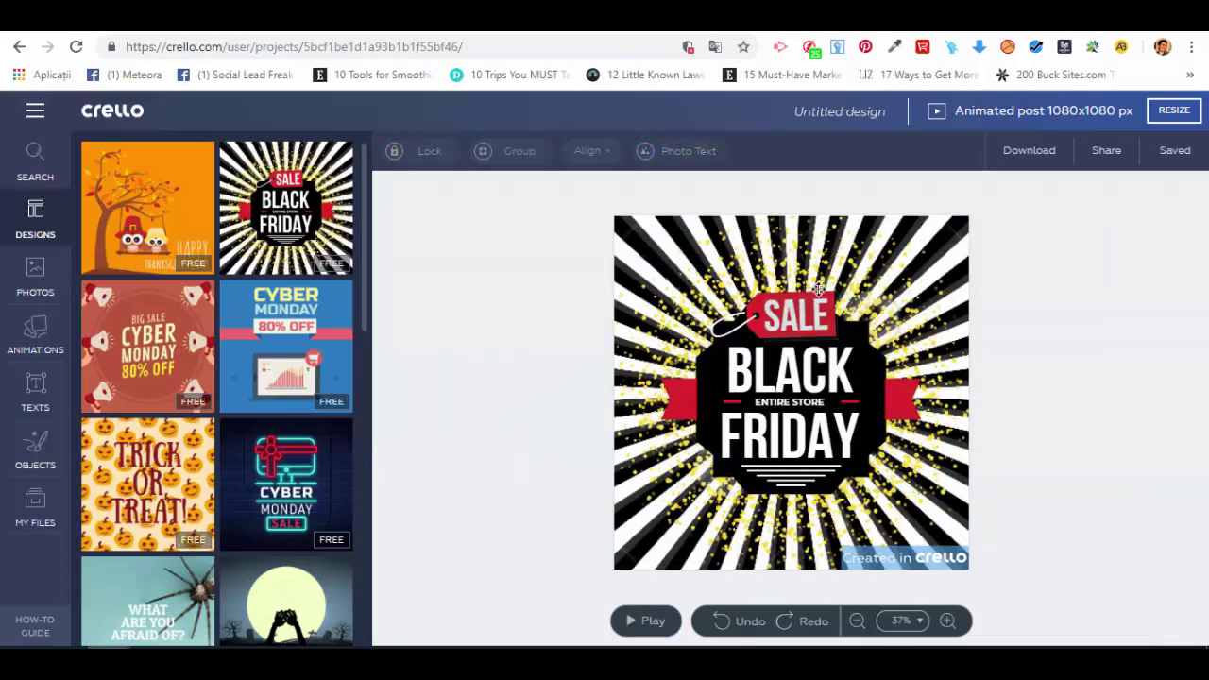
Browse the animated objects library, then switch to the animated Backgrounds collection
left_click(31, 338)
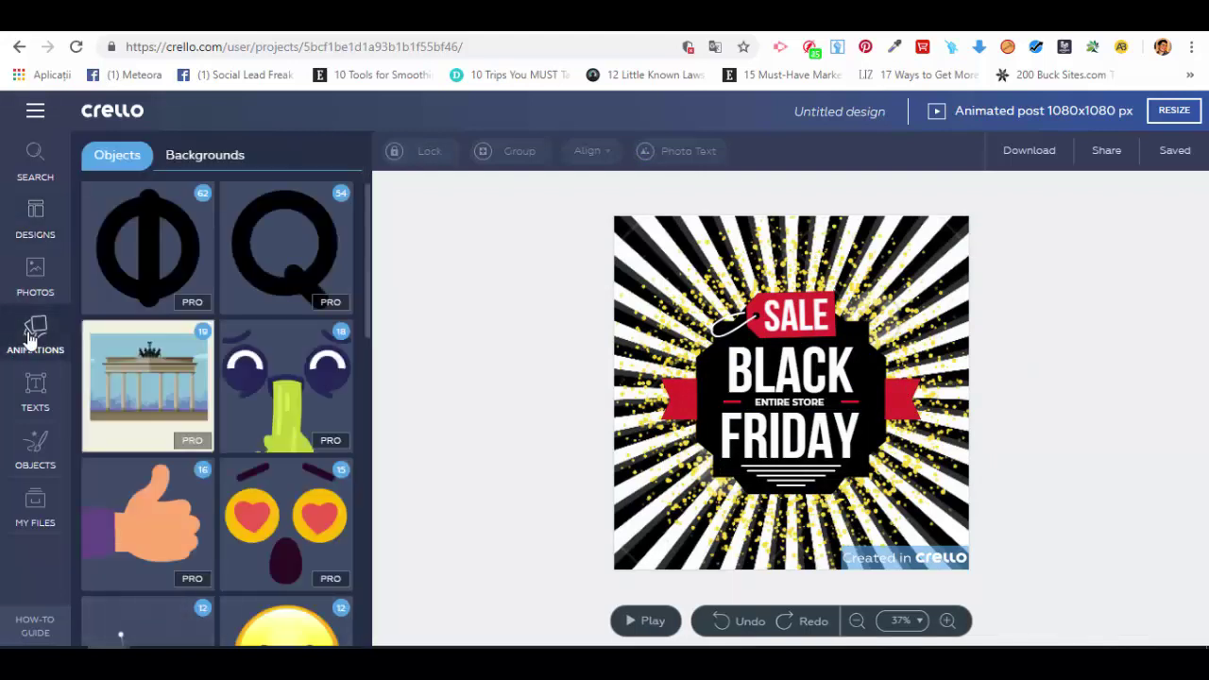
scroll(176, 270, "down", 3)
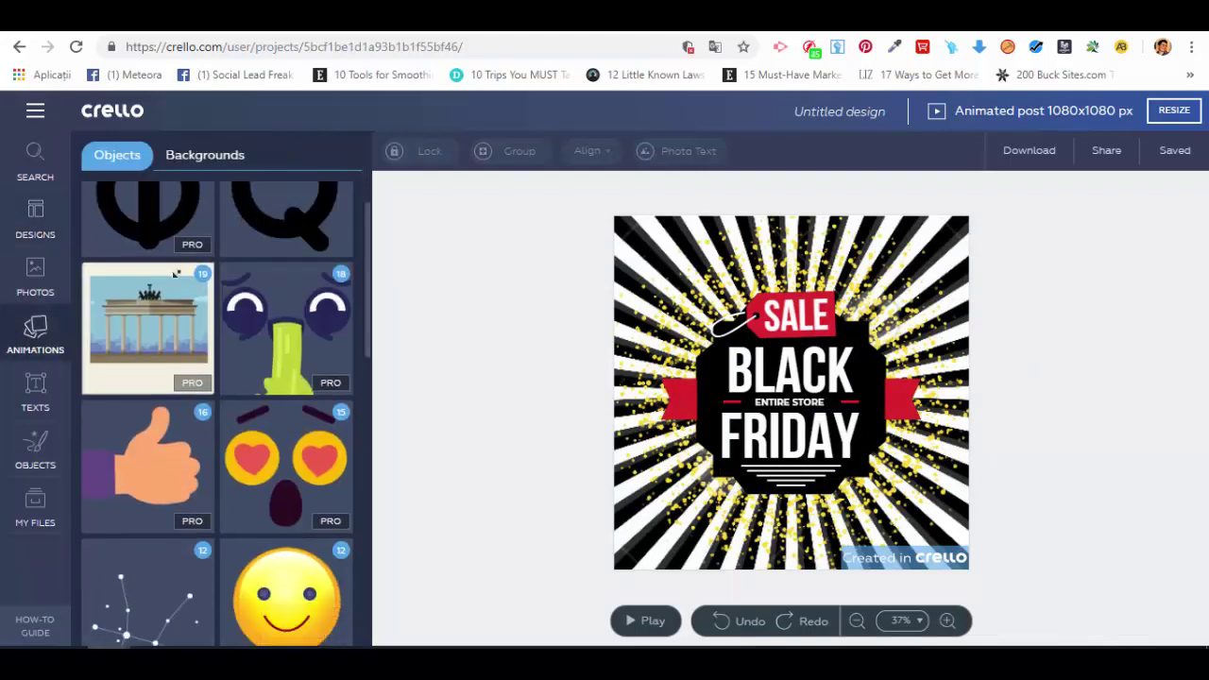
scroll(170, 263, "down", 4)
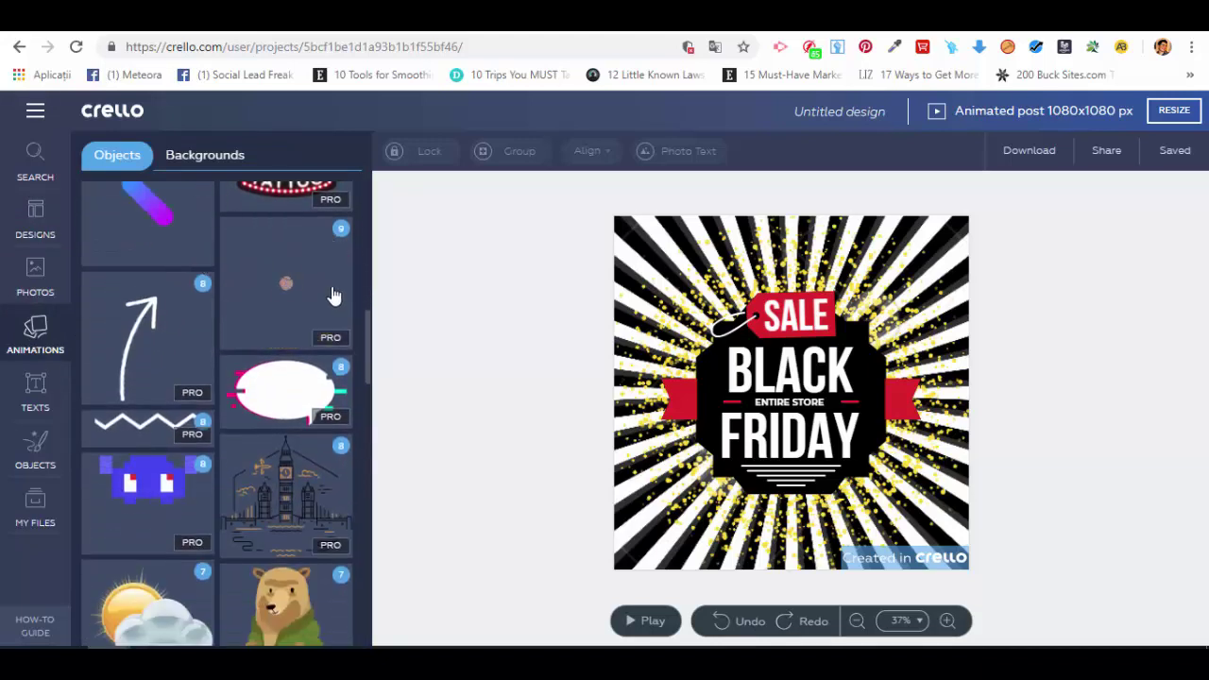
scroll(283, 312, "down", 4)
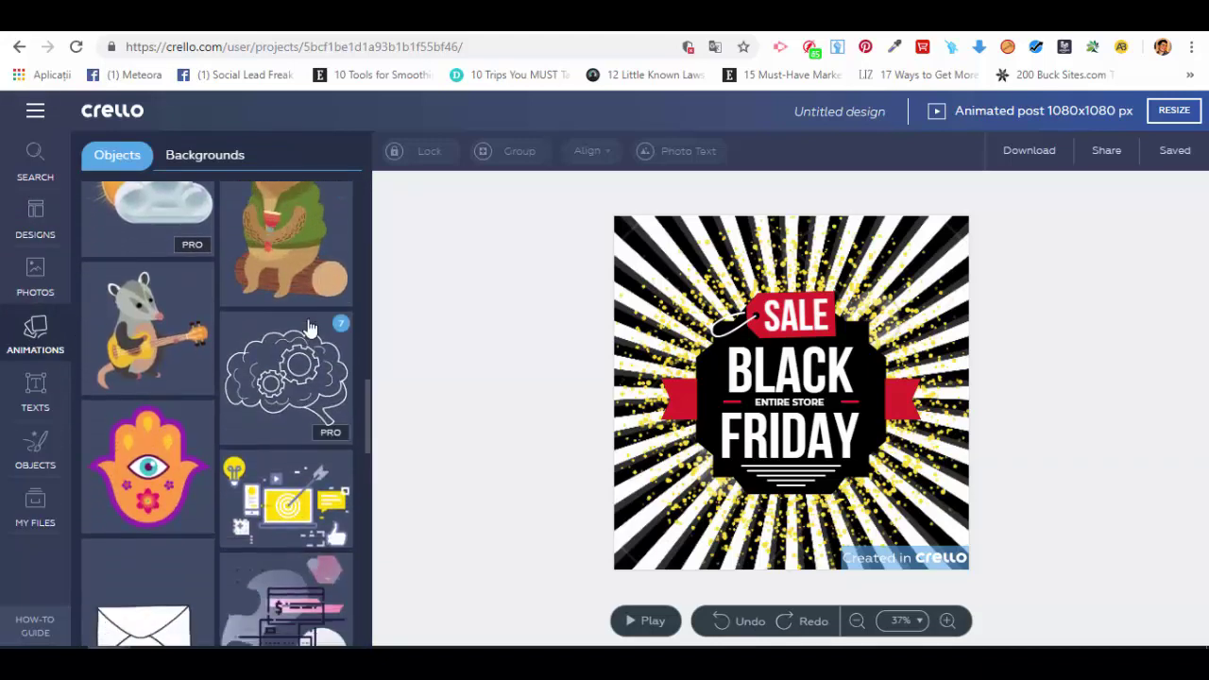
scroll(309, 327, "down", 2)
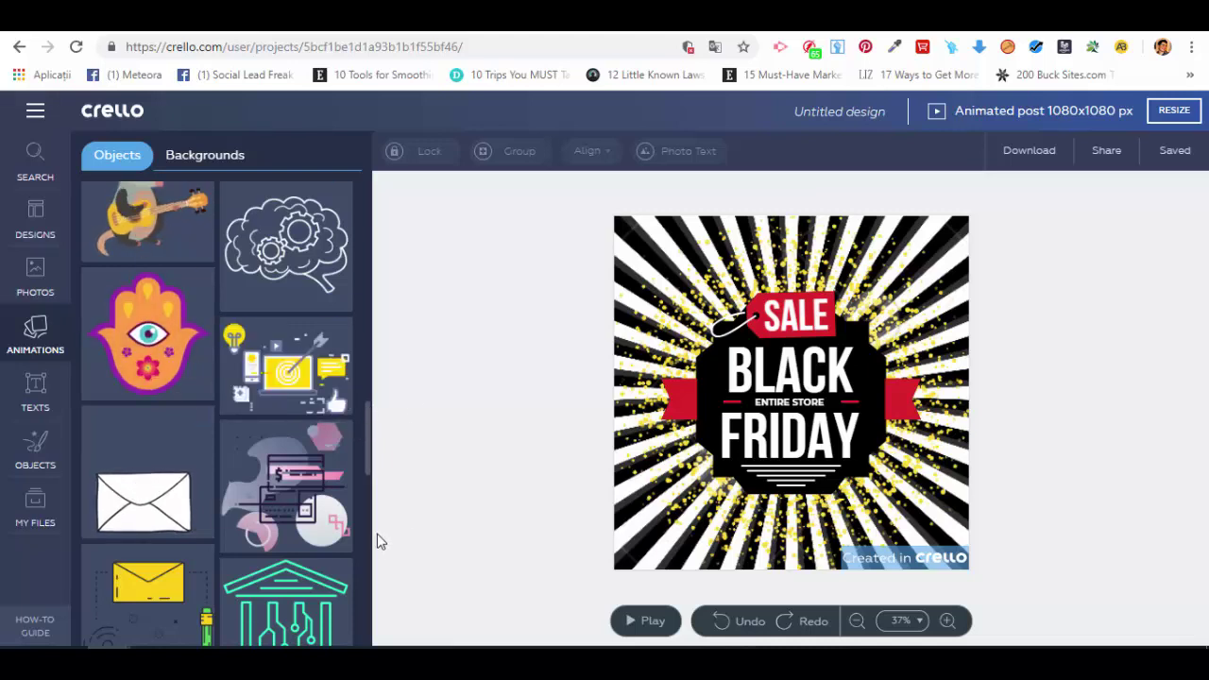
left_click_drag(369, 462, 370, 559)
left_click_drag(278, 324, 241, 161)
left_click(241, 160)
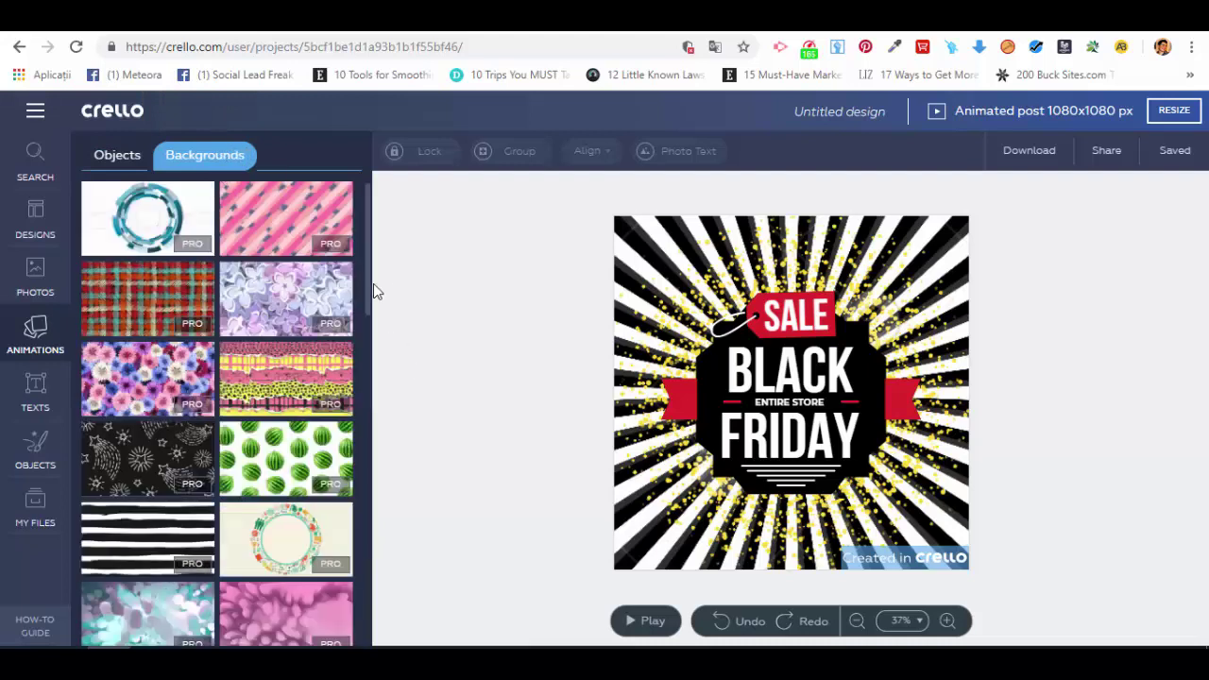
Move the BLACK headline to the lower-right edge so only BLA remains visible
left_click_drag(373, 286, 372, 431)
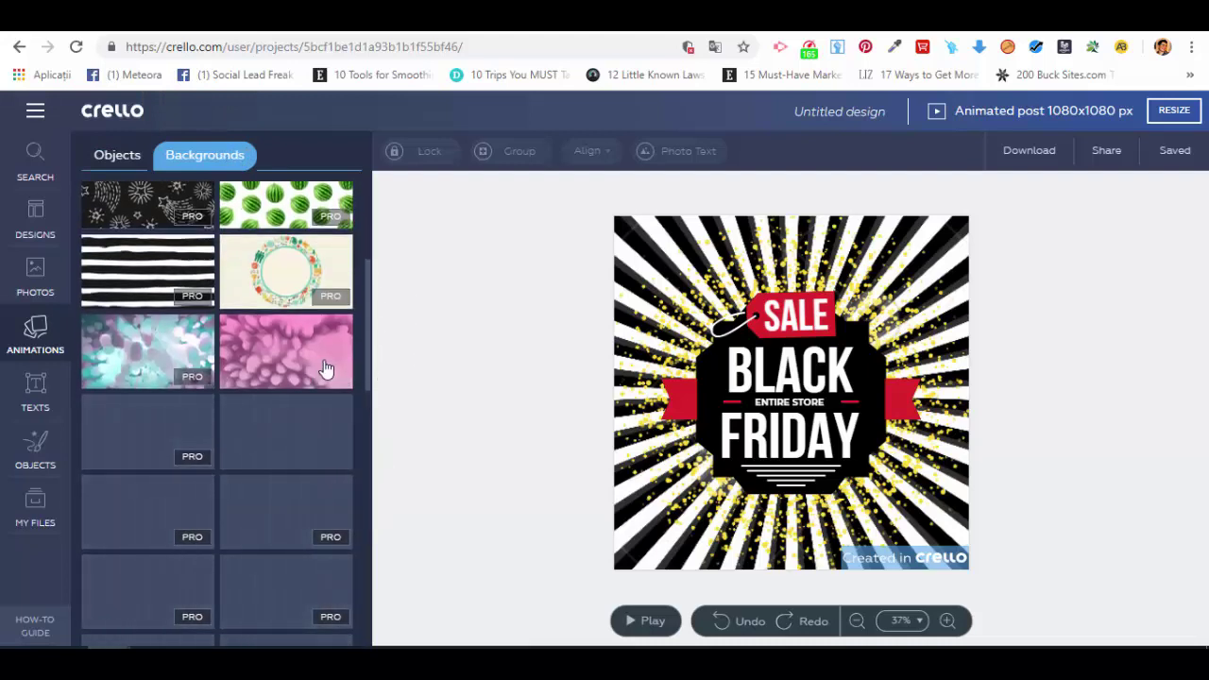
left_click_drag(368, 337, 362, 240)
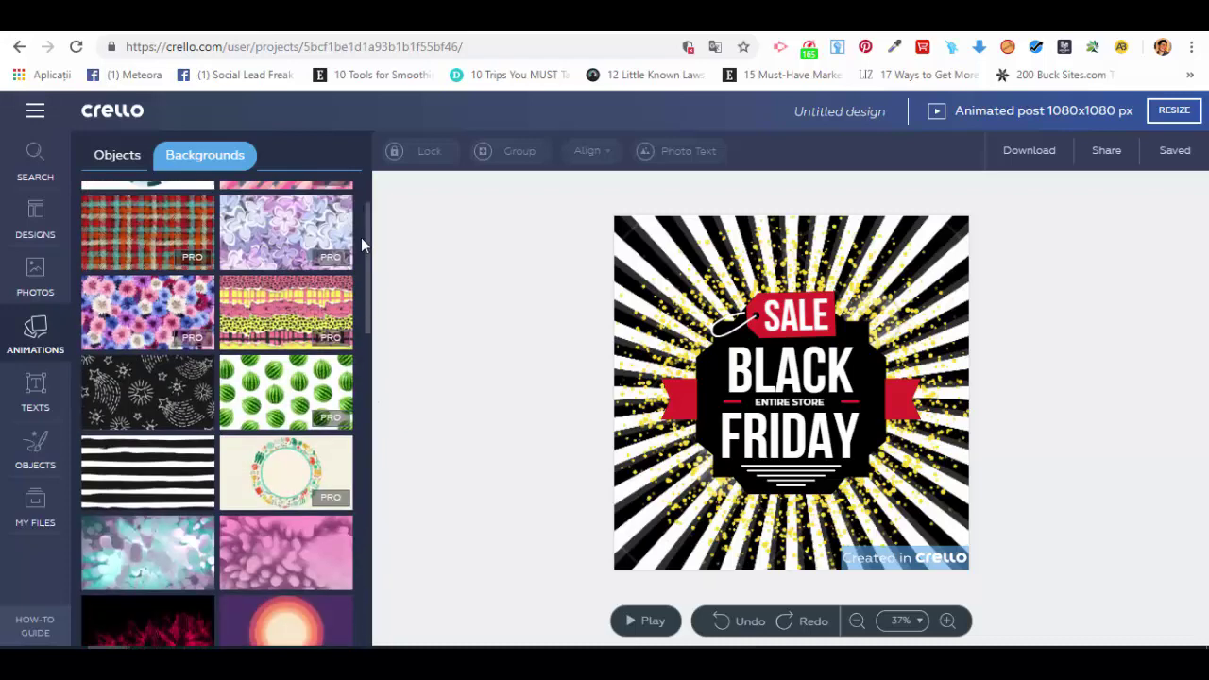
left_click_drag(897, 452, 1039, 537)
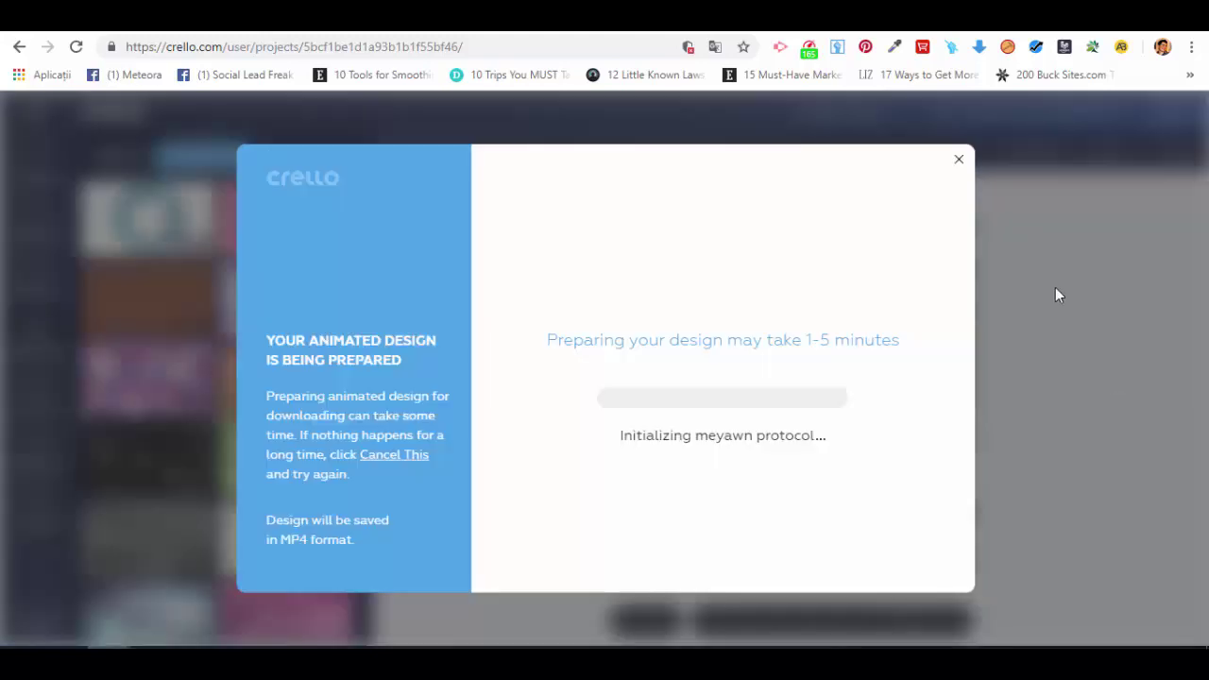
Start downloading the post as MP4, then cancel the preparation
left_click(1029, 151)
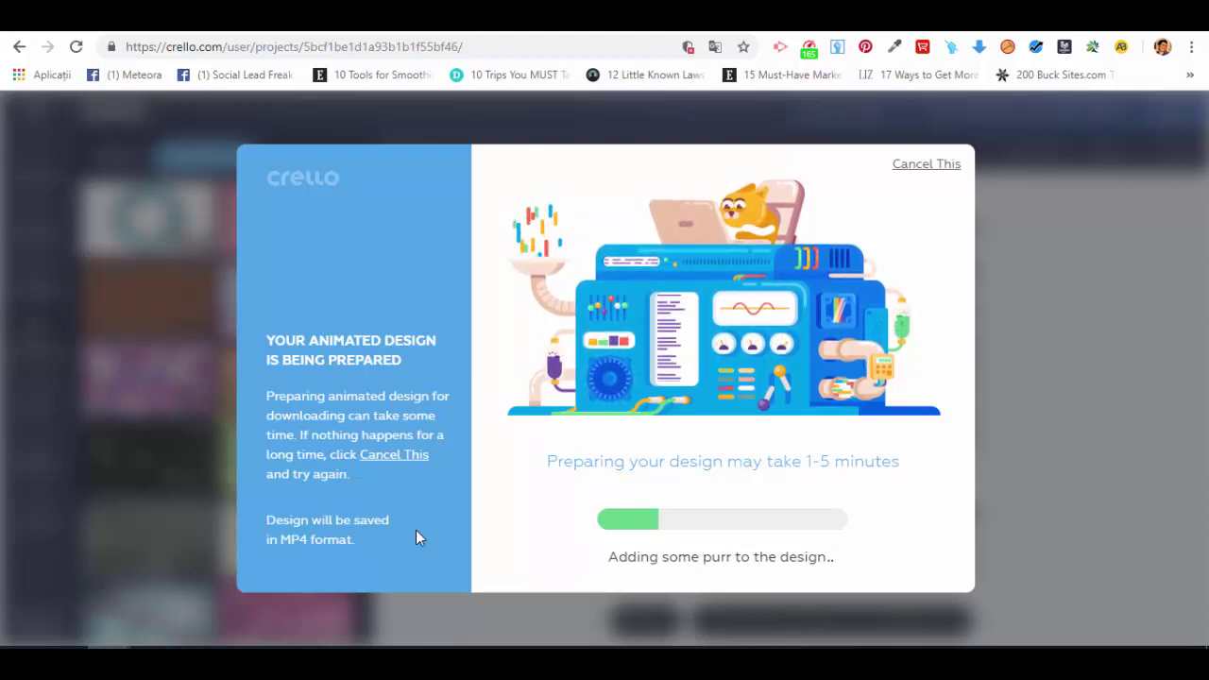
left_click(933, 167)
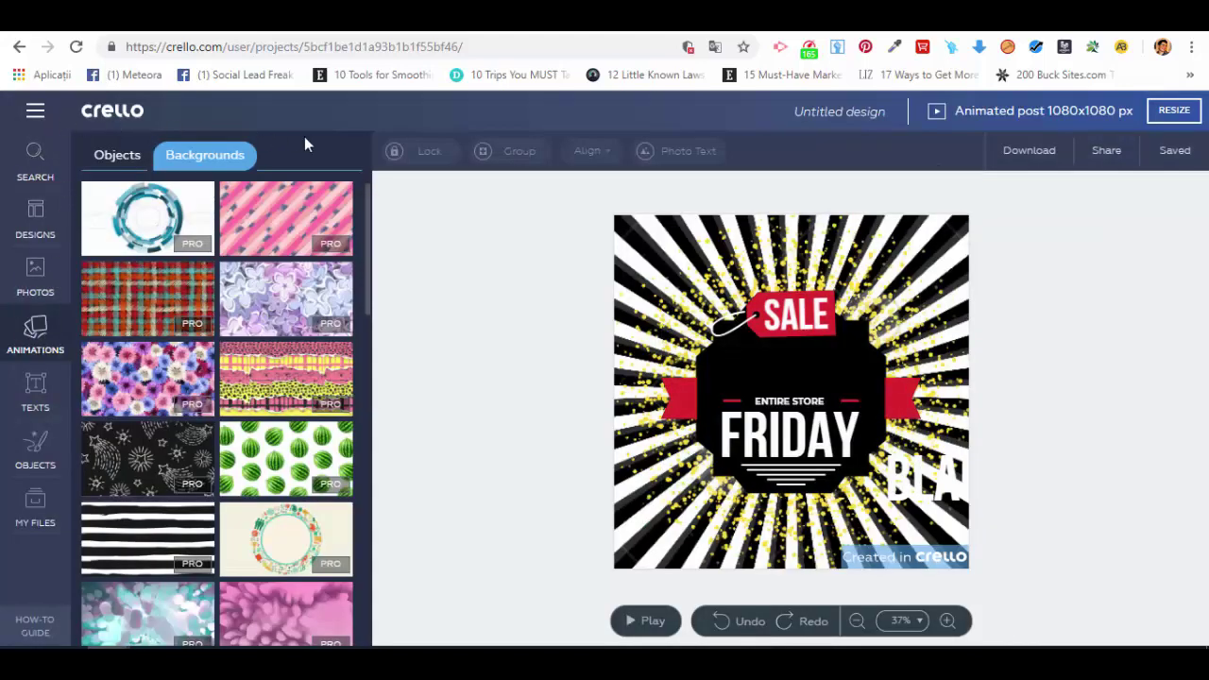
Open the saved Pinnacle LIVE post from My Projects, filtered to Animated Designs, for editing
left_click(34, 117)
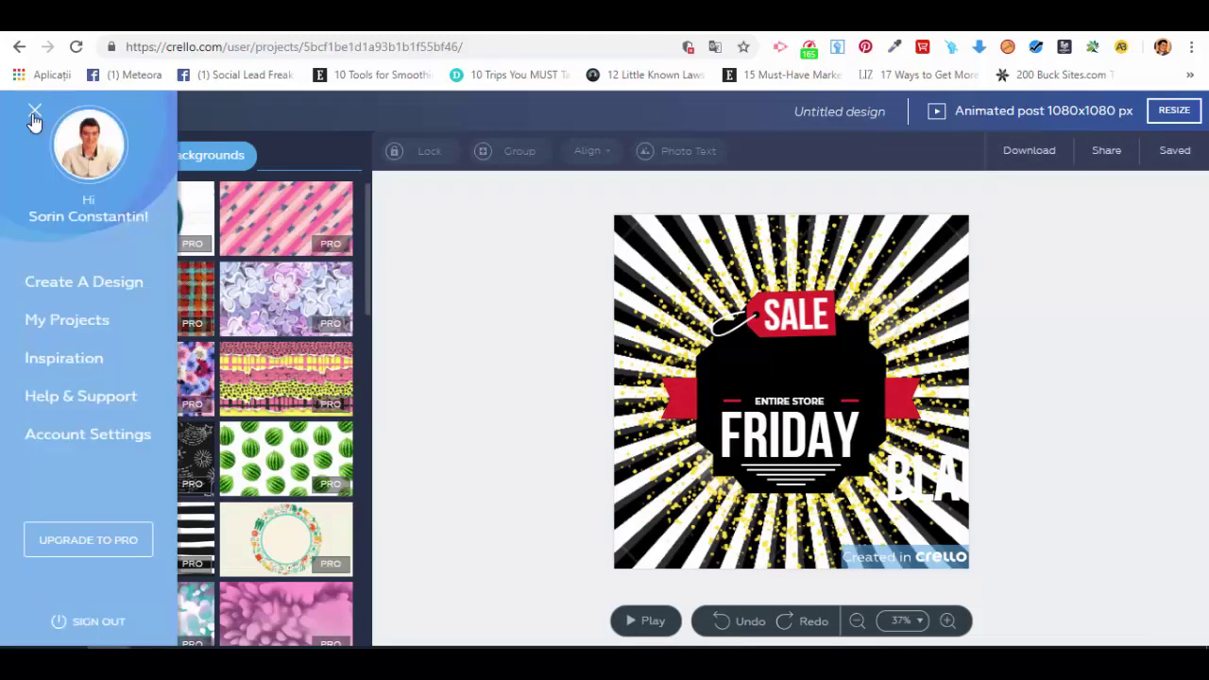
left_click(34, 117)
left_click(34, 117)
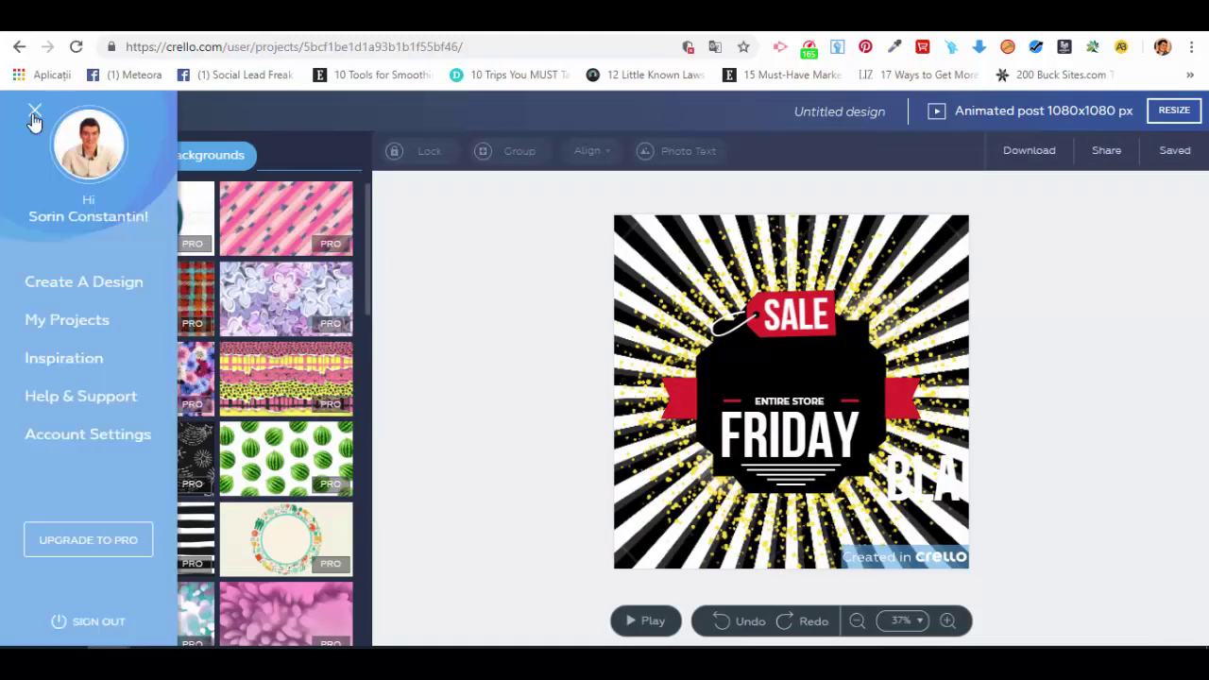
left_click(59, 321)
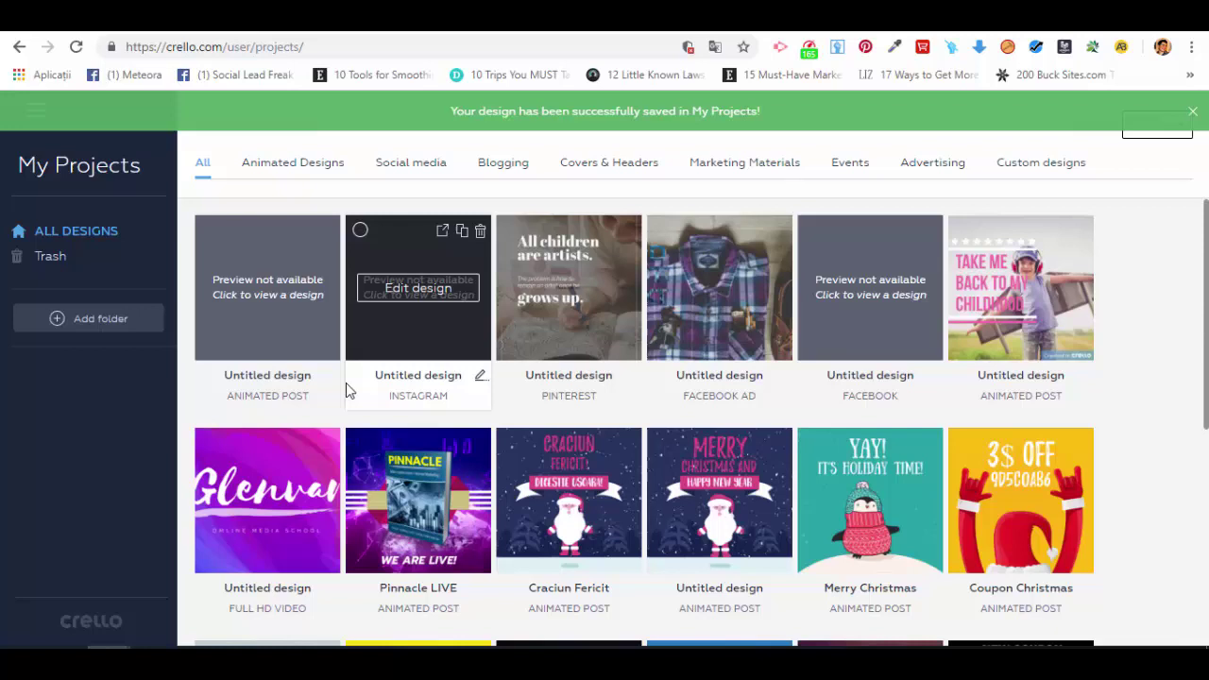
left_click(288, 170)
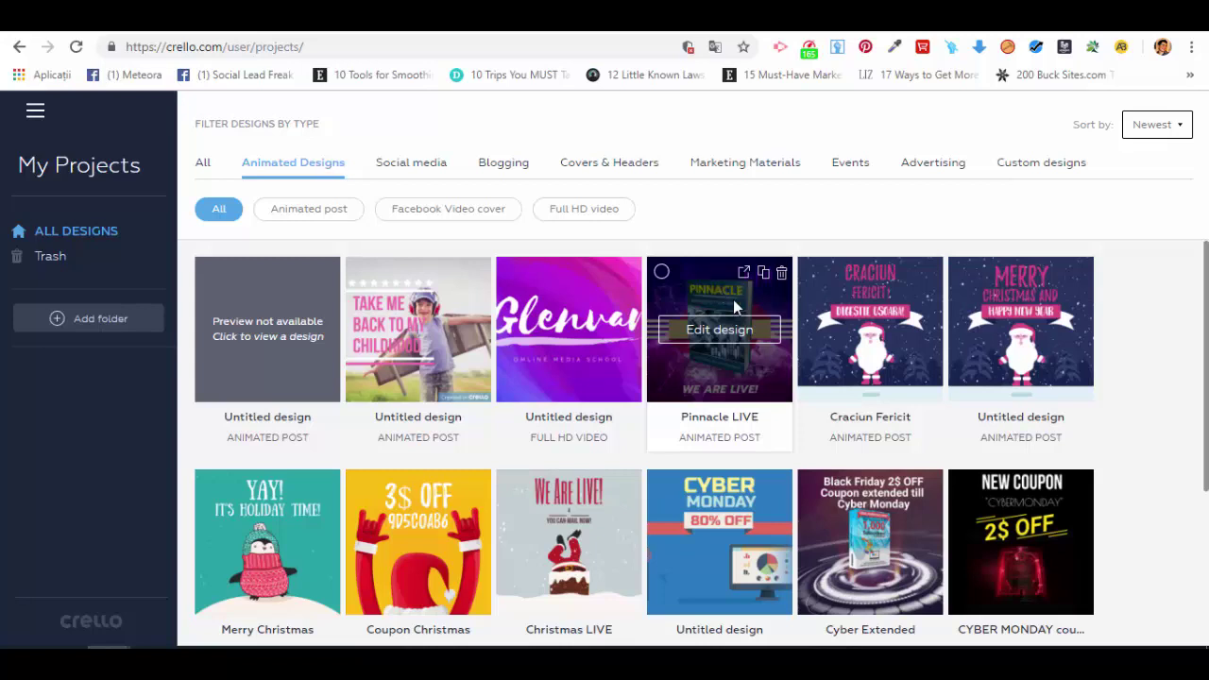
left_click(720, 330)
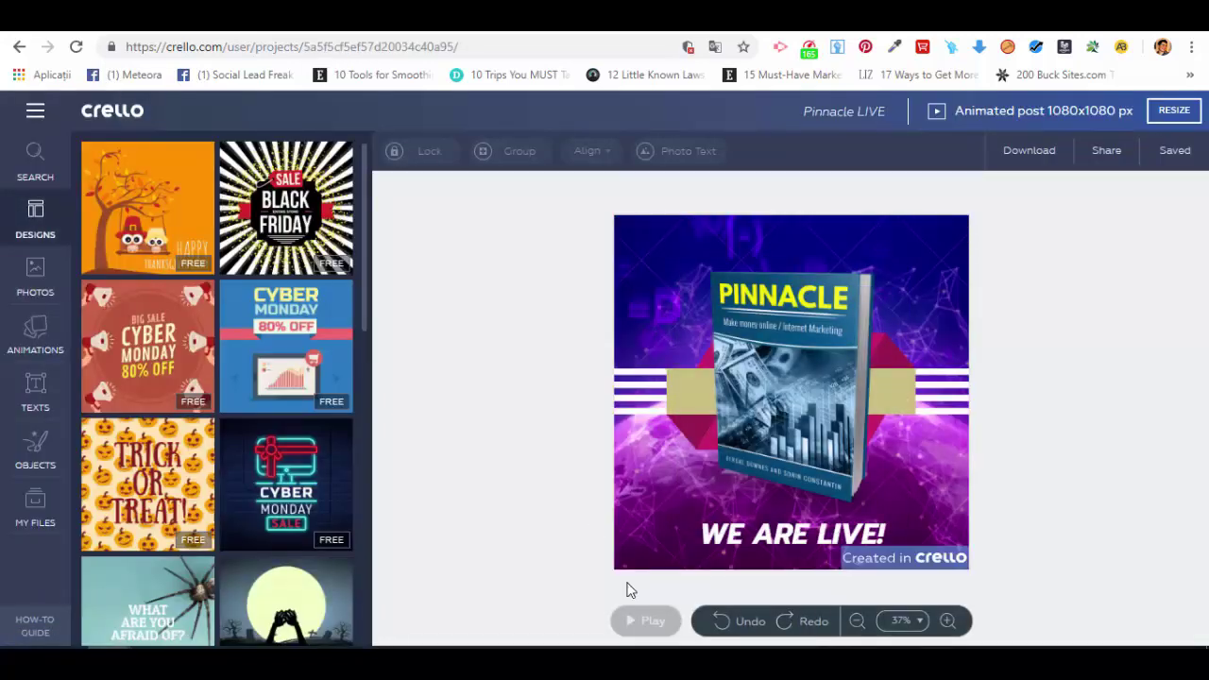
left_click(707, 537)
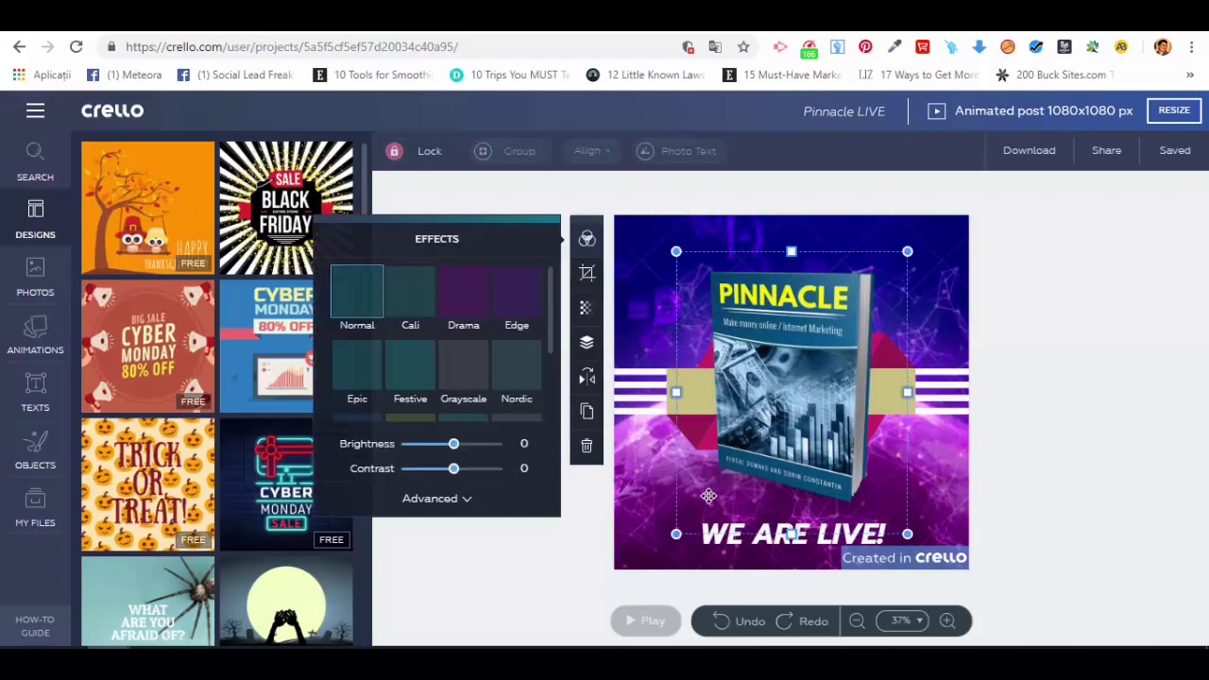
left_click(646, 621)
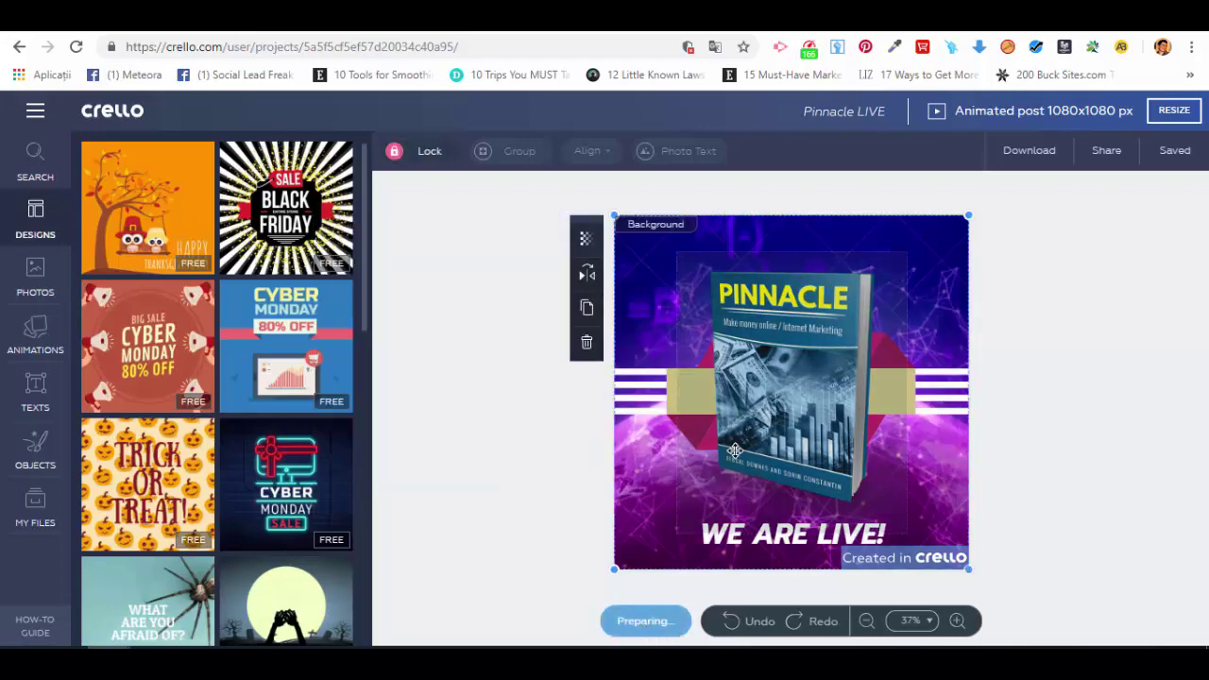
left_click(646, 621)
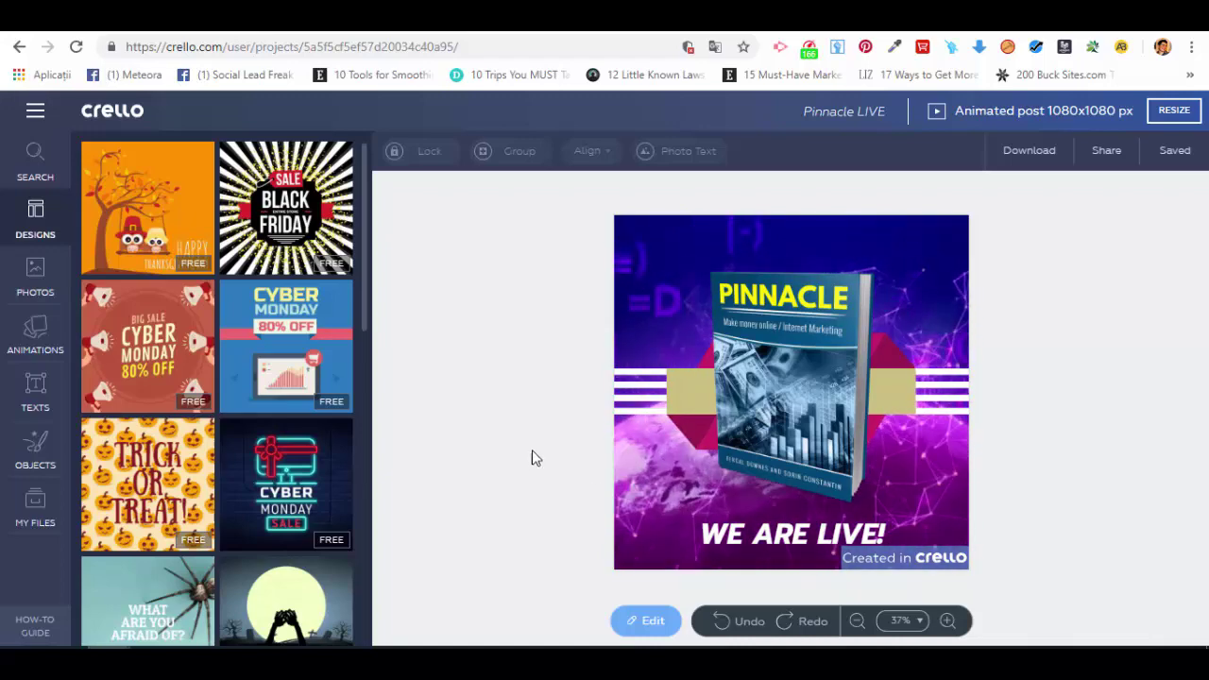
left_click(673, 511)
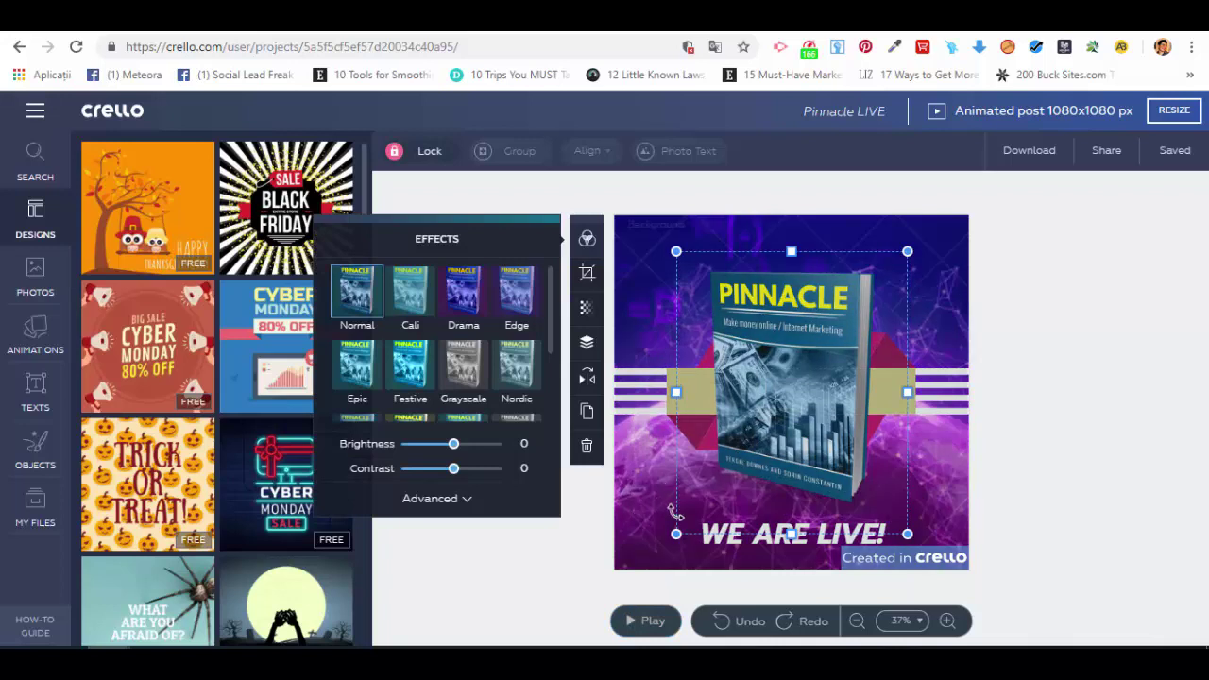
left_click(1082, 387)
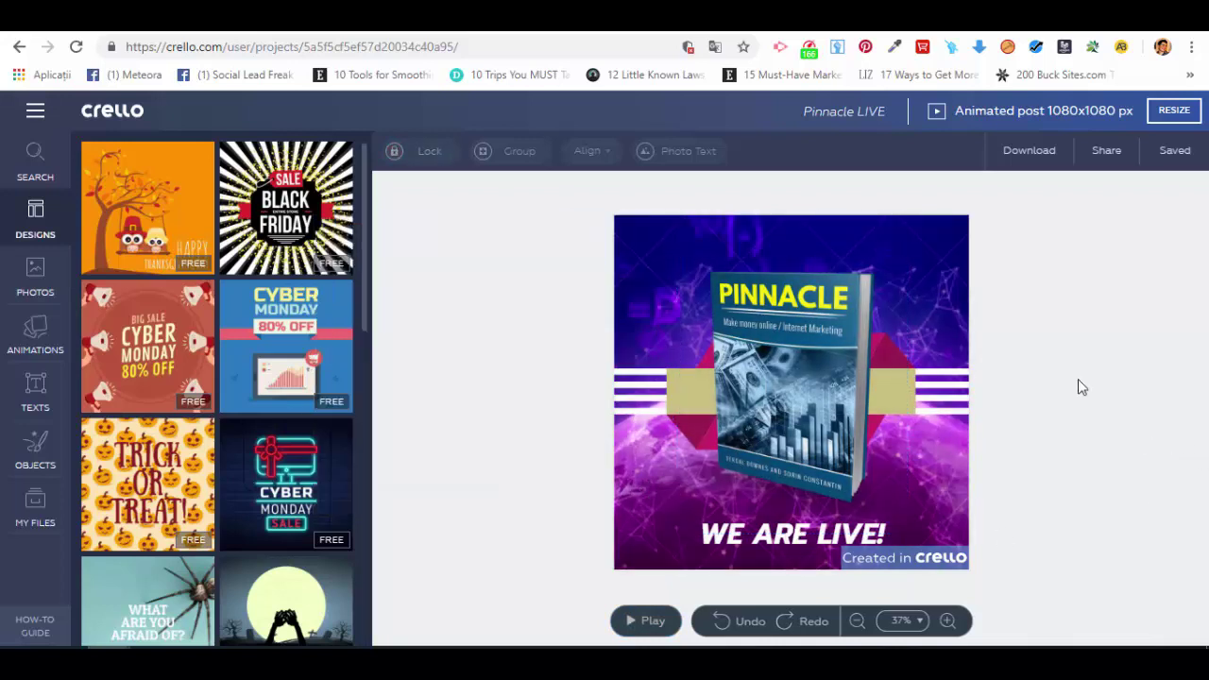